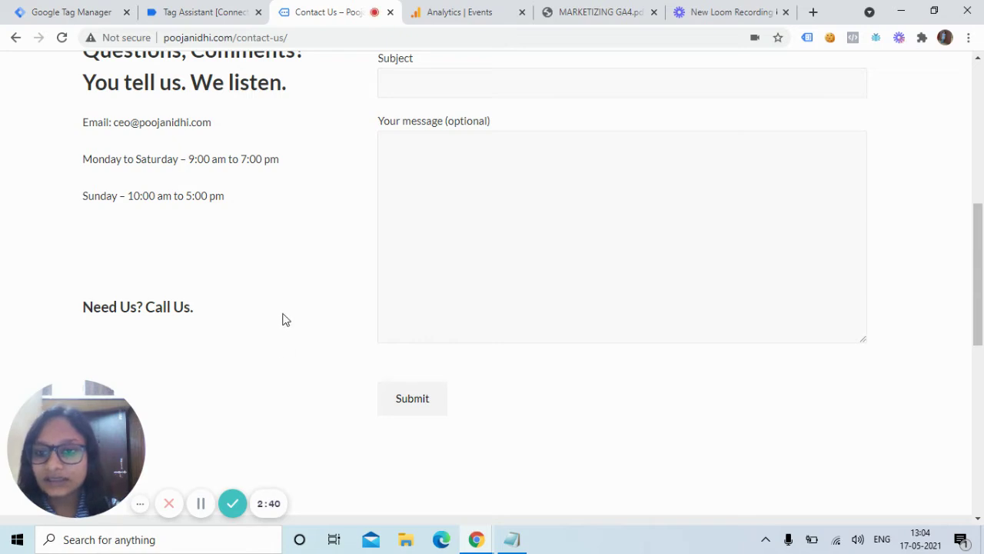
# - Open the contact page's network monitor filtered by collect?, reload the page to record its requests, and hide the debugger connection notice
pyautogui.hotkey('ctrl', 'shift', 'i')
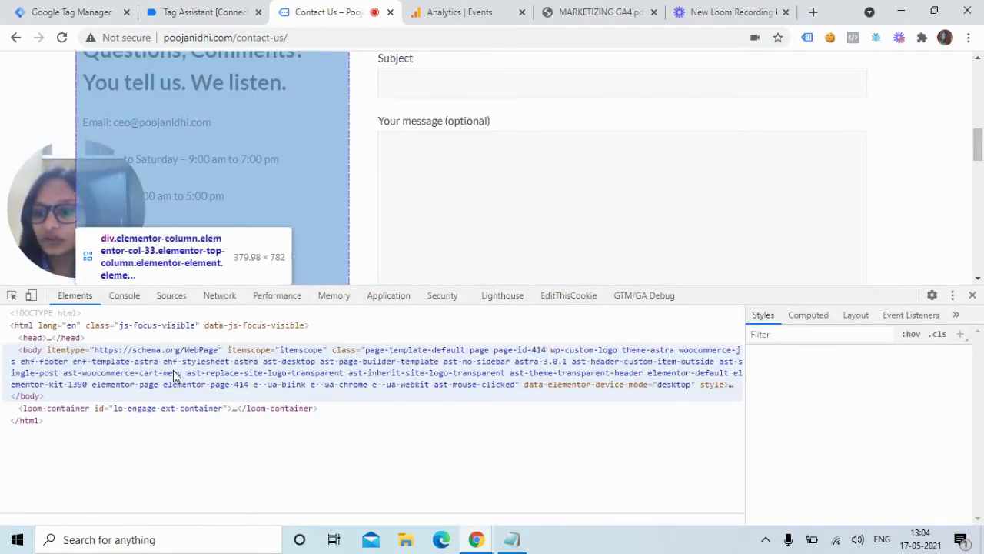
pyautogui.click(194, 273)
pyautogui.click(218, 296)
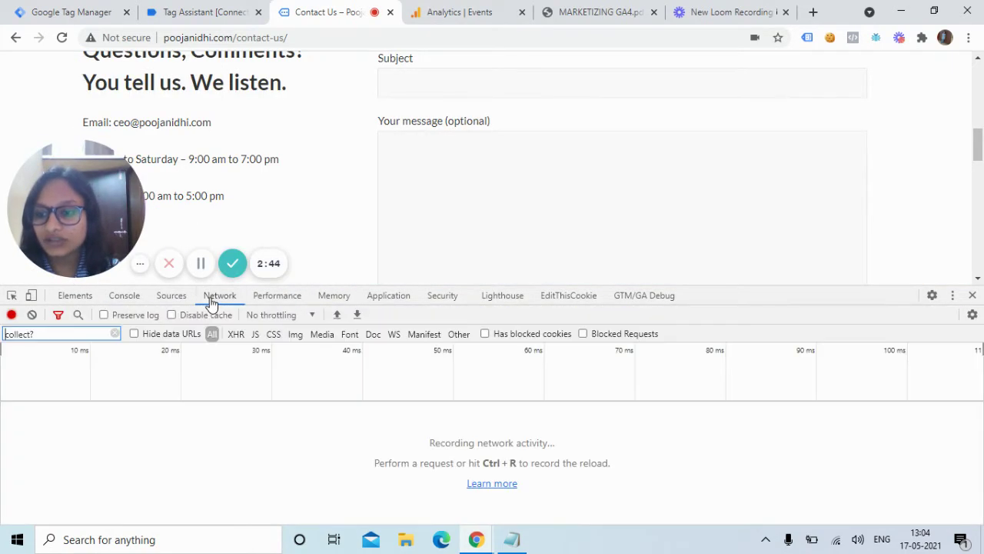
pyautogui.tripleClick(37, 334)
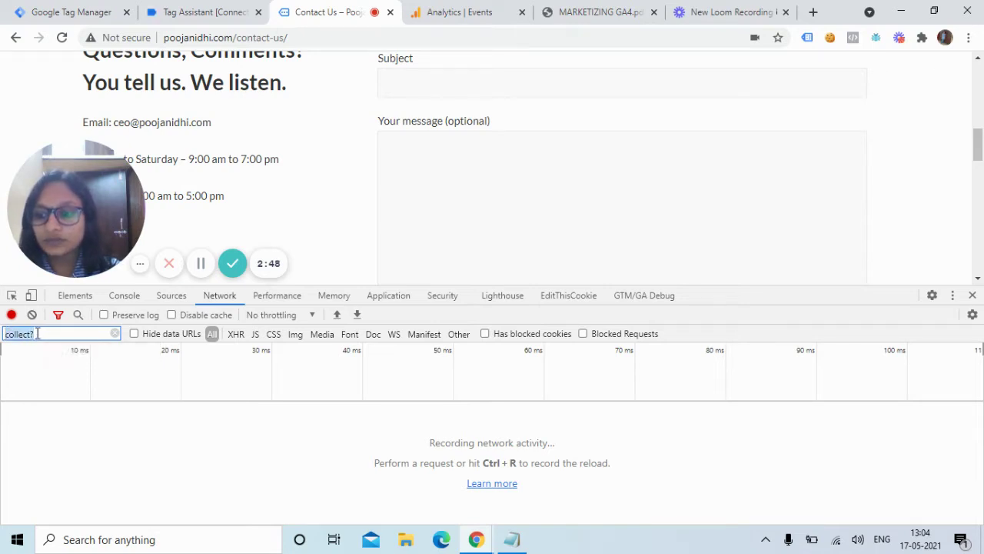
pyautogui.click(39, 334)
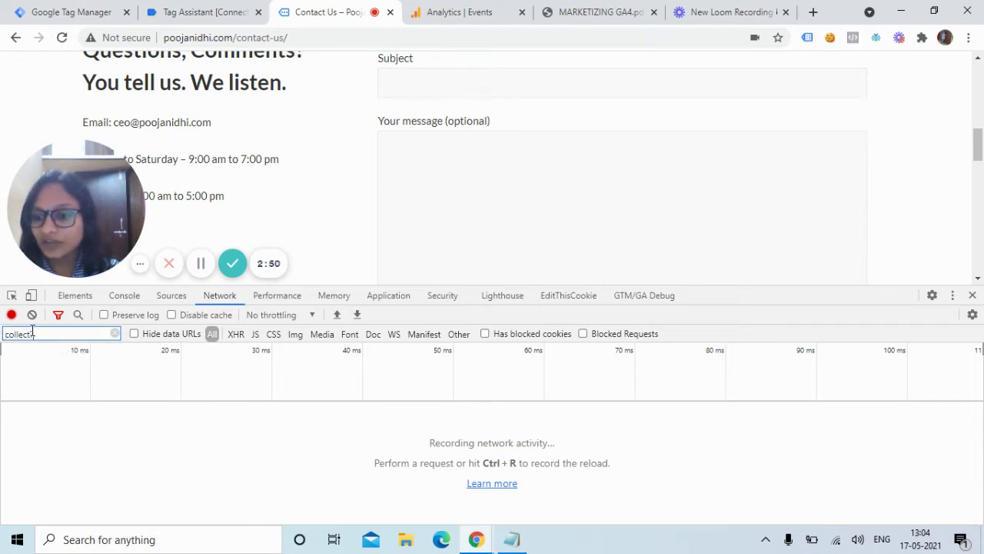
pyautogui.click(12, 336)
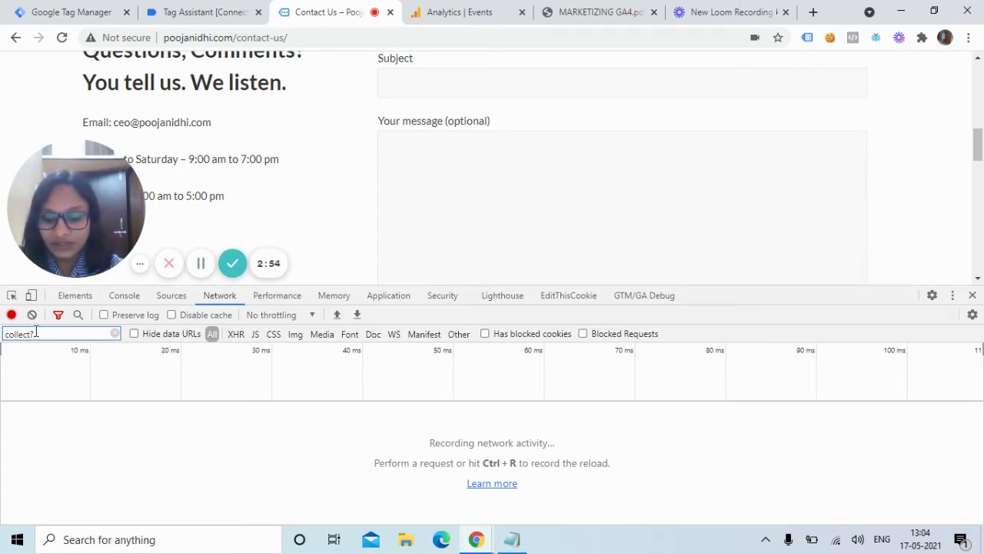
pyautogui.hotkey('ctrl', 'r')
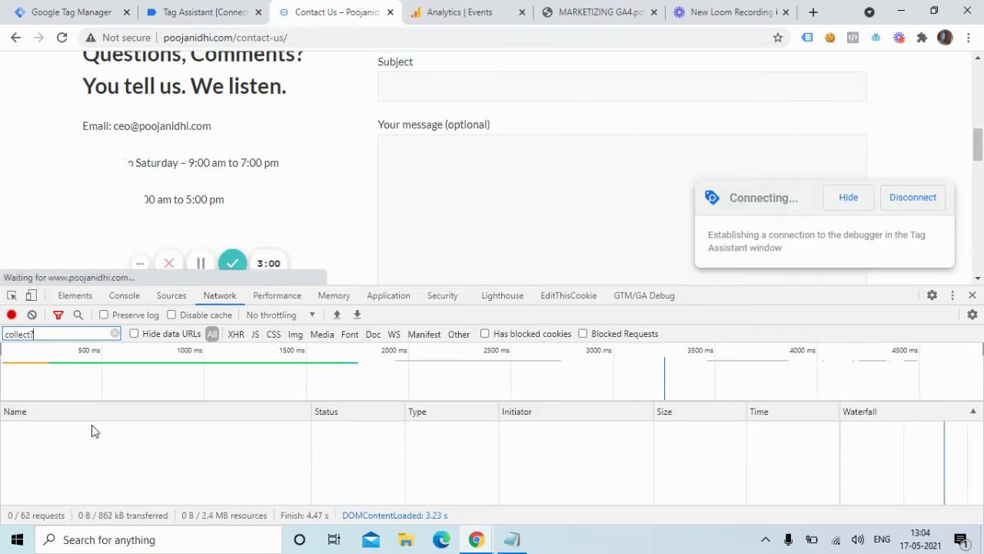
pyautogui.click(848, 197)
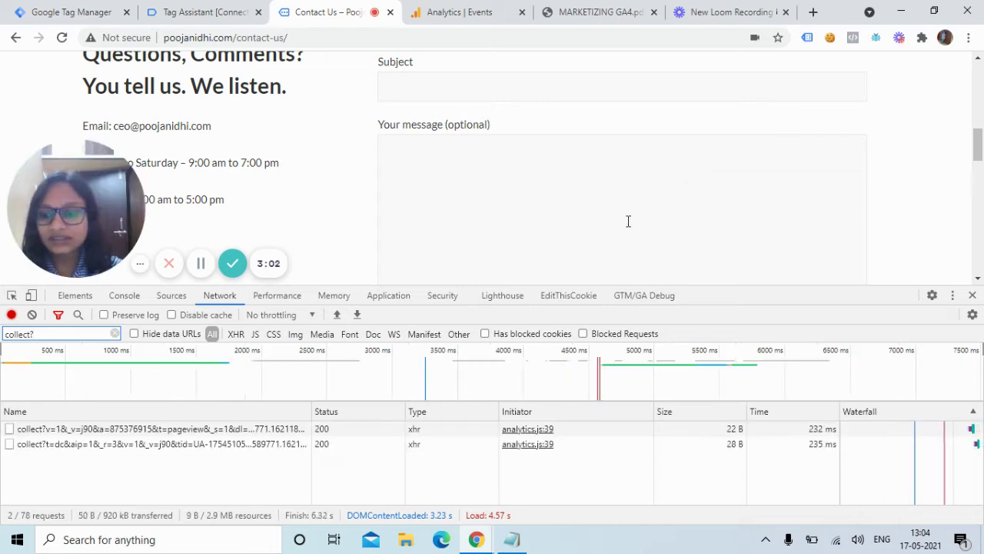
# - Inspect the headers of the first recorded collect request and highlight its full Request URL
pyautogui.click(34, 428)
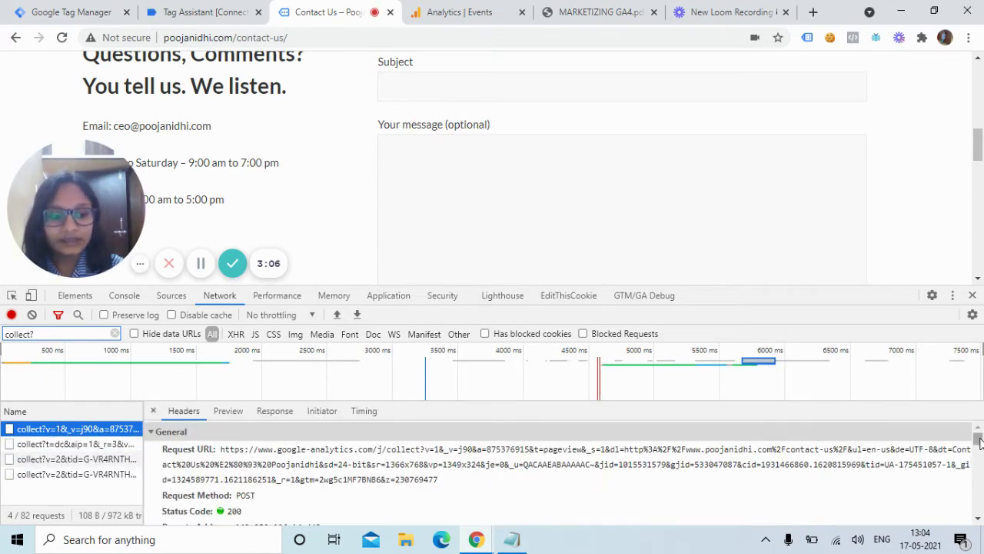
pyautogui.moveTo(977, 440); pyautogui.dragTo(978, 435)
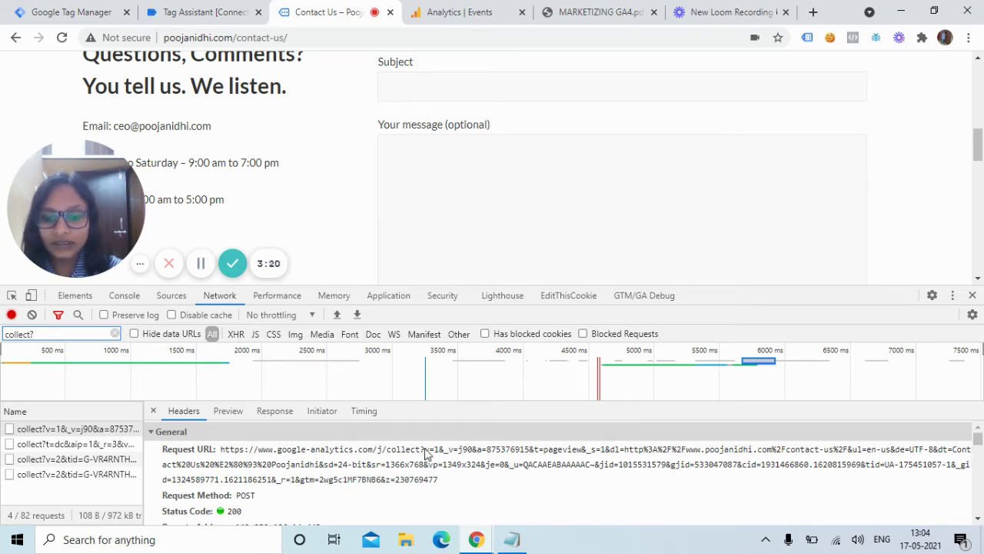
pyautogui.tripleClick(438, 478)
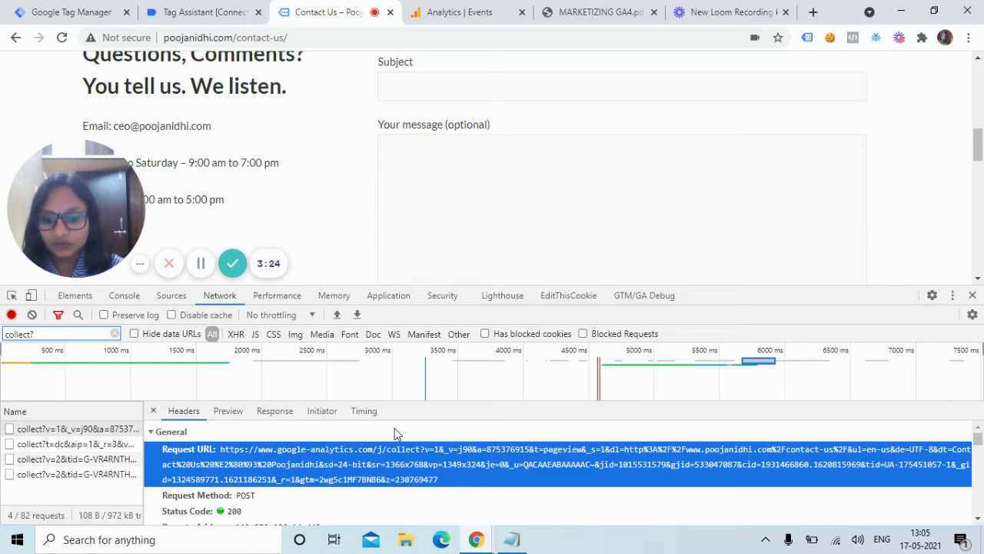
# - Switch to Notepad and examine the saved GA4 collect URL, covering its endpoint, query parameters, and the v and tid entries
pyautogui.click(514, 540)
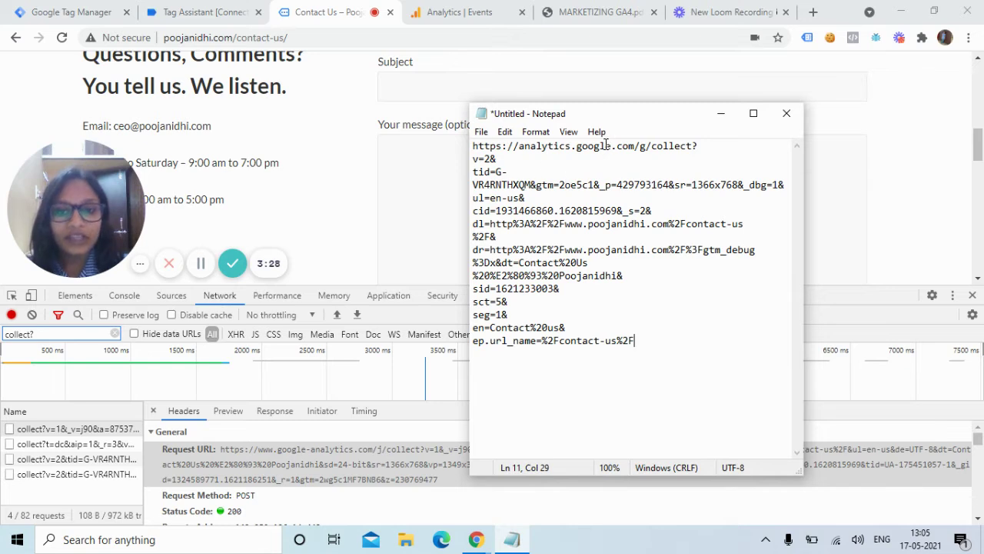
pyautogui.click(664, 146)
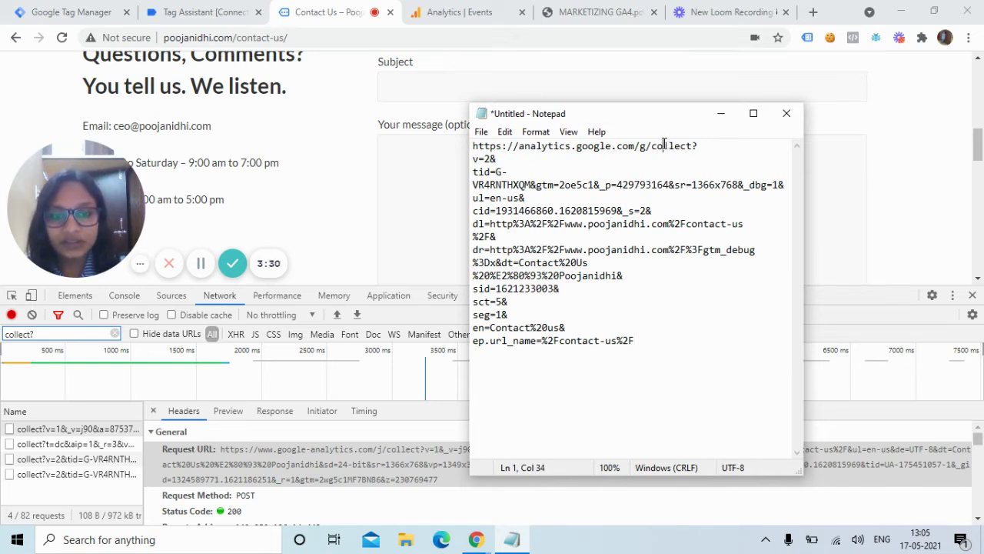
pyautogui.click(704, 146)
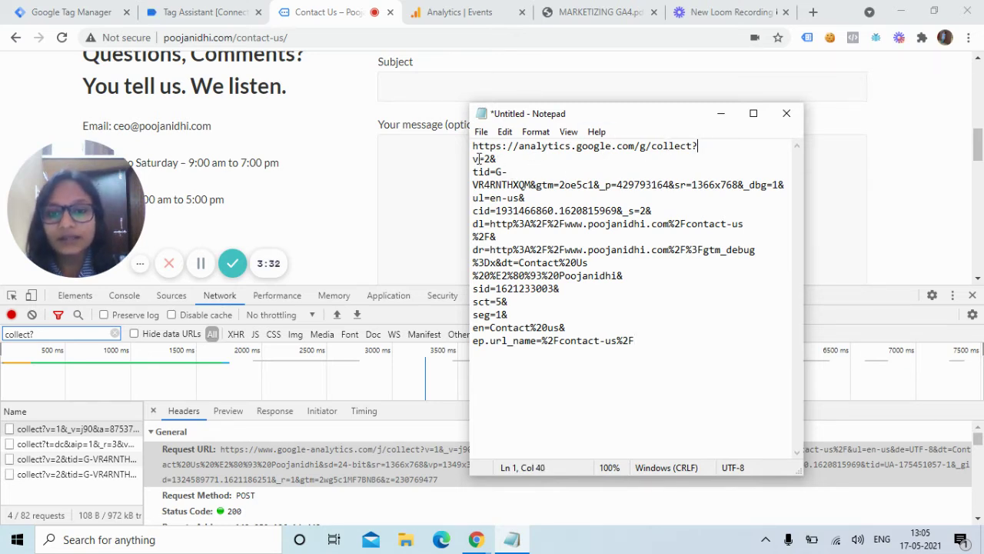
pyautogui.moveTo(474, 158); pyautogui.dragTo(634, 346)
pyautogui.click(635, 344)
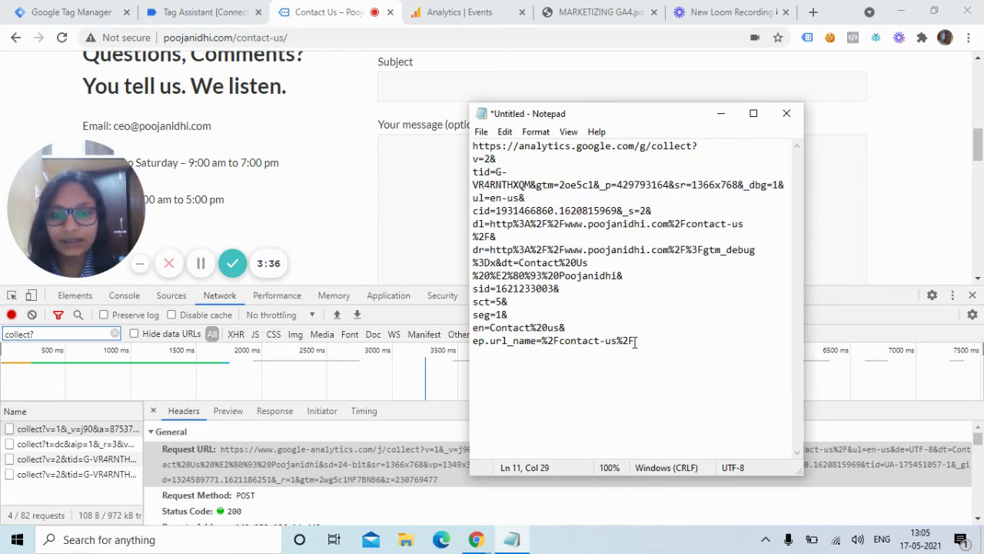
pyautogui.click(473, 158)
pyautogui.click(490, 158)
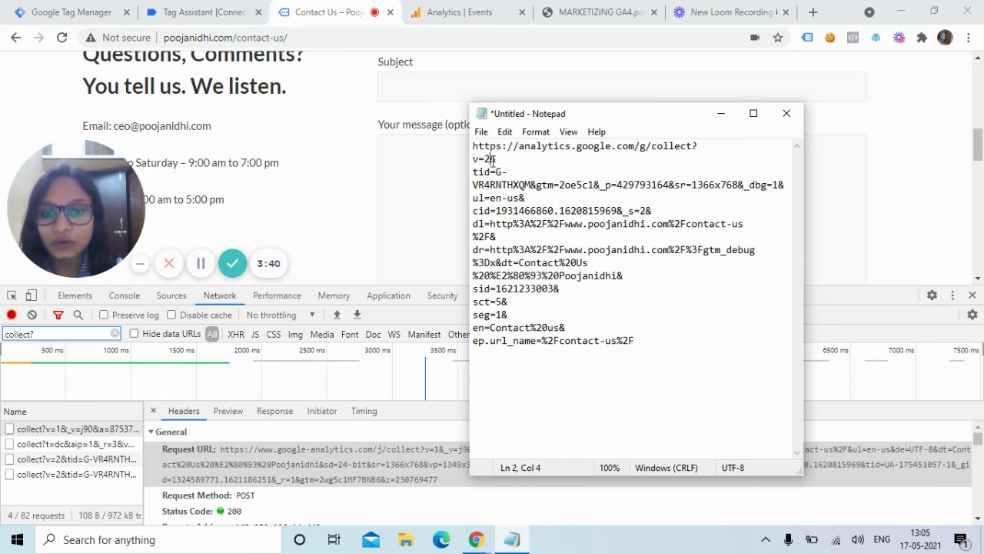
pyautogui.click(485, 172)
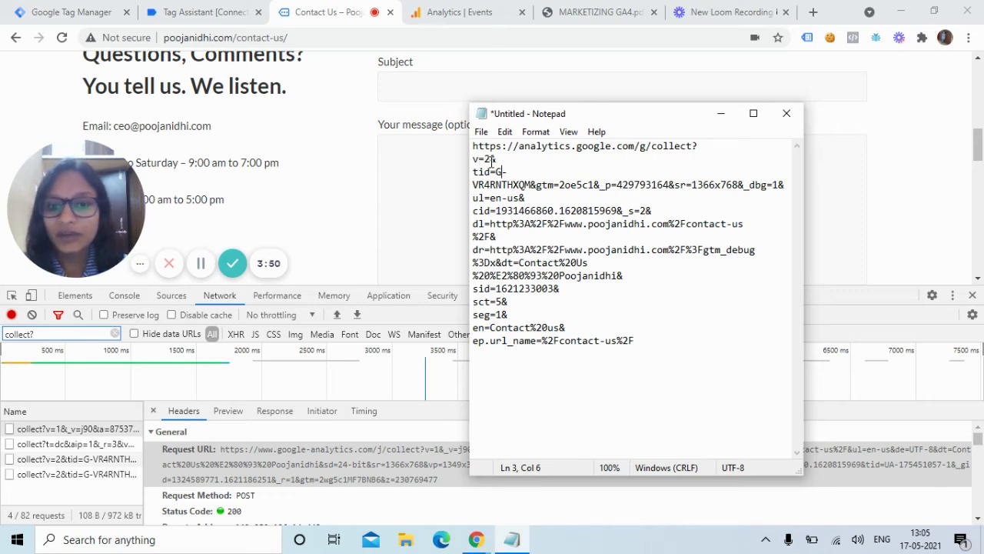
pyautogui.click(480, 160)
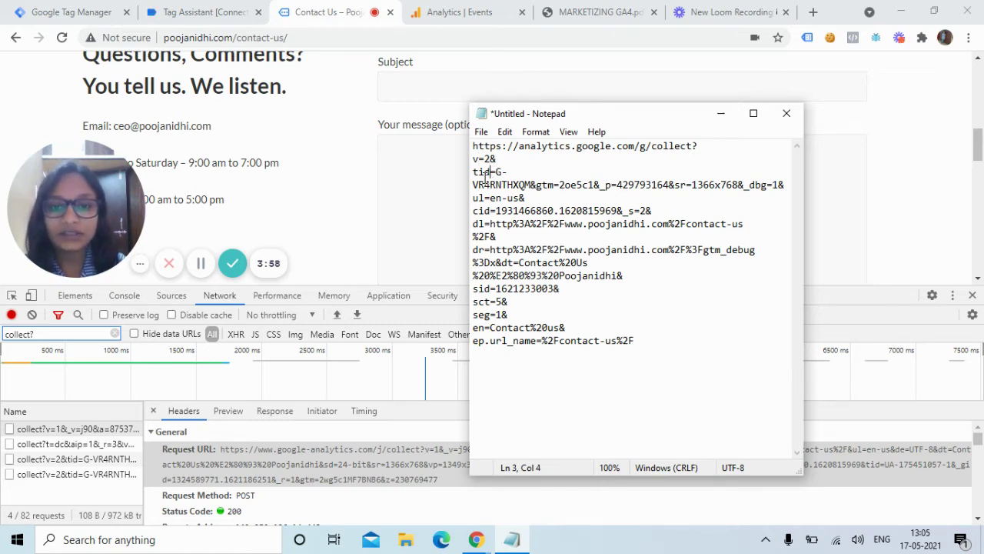
# - Remove the hyphen from the tid value in the saved URL and start a new line before the gtm parameter
pyautogui.moveTo(497, 172); pyautogui.dragTo(531, 186)
pyautogui.click(503, 198)
pyautogui.click(474, 185)
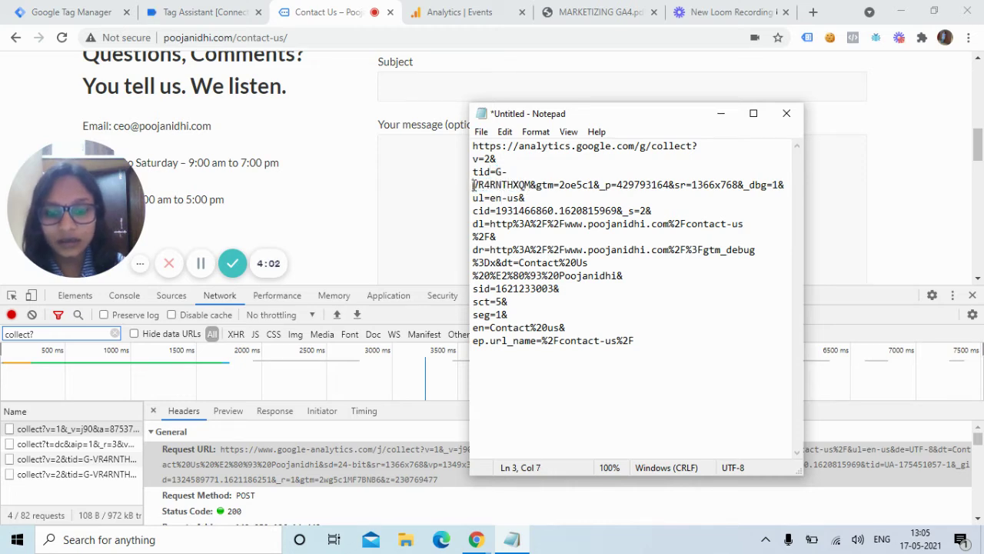
pyautogui.press('BackSpace')
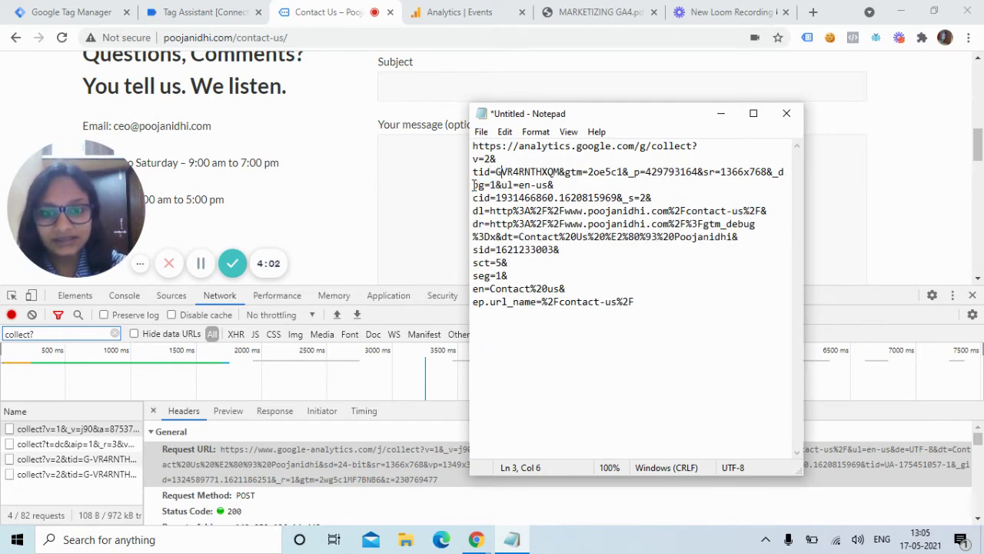
pyautogui.click(564, 172)
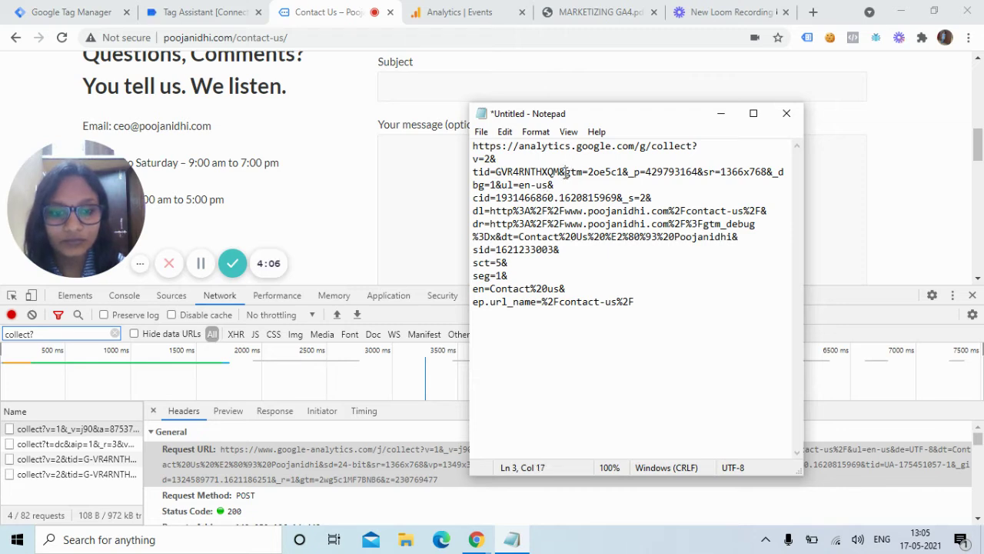
pyautogui.press('Return')
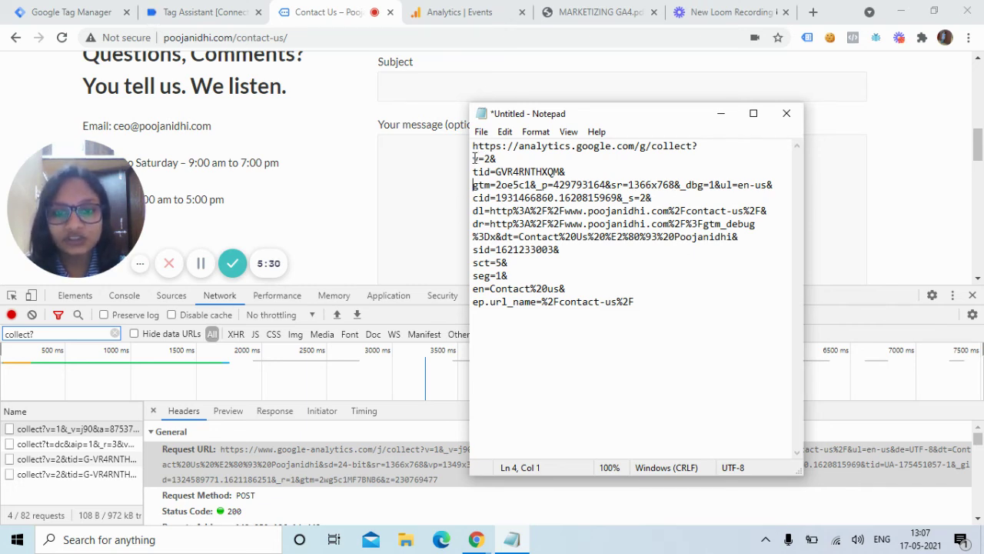
# - Review the protocol version parameter v=2 and the tid parameter in the saved collect URL
pyautogui.moveTo(473, 158)
pyautogui.mouseDown()
pyautogui.moveTo(495, 147)
pyautogui.moveTo(491, 158)
pyautogui.mouseUp()
pyautogui.click(514, 157)
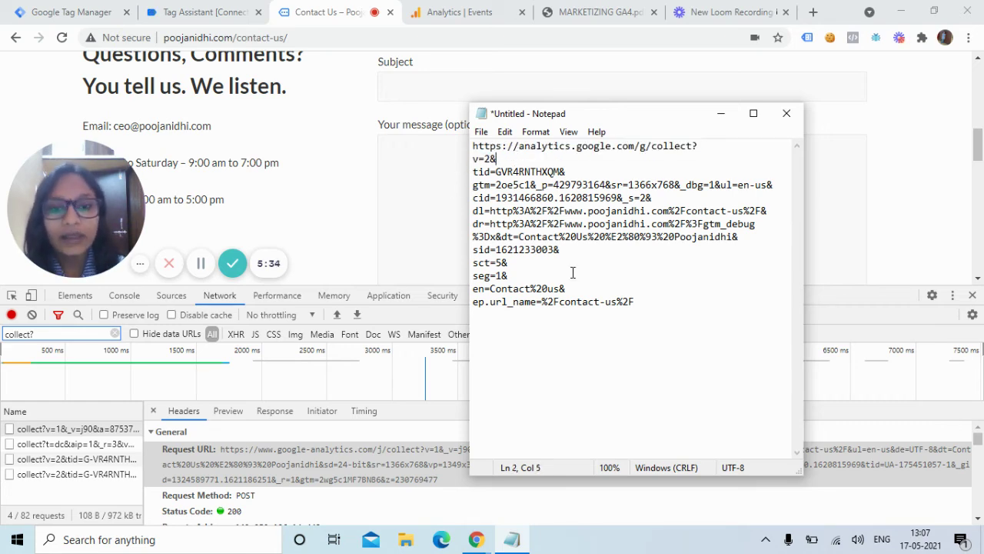
pyautogui.click(556, 171)
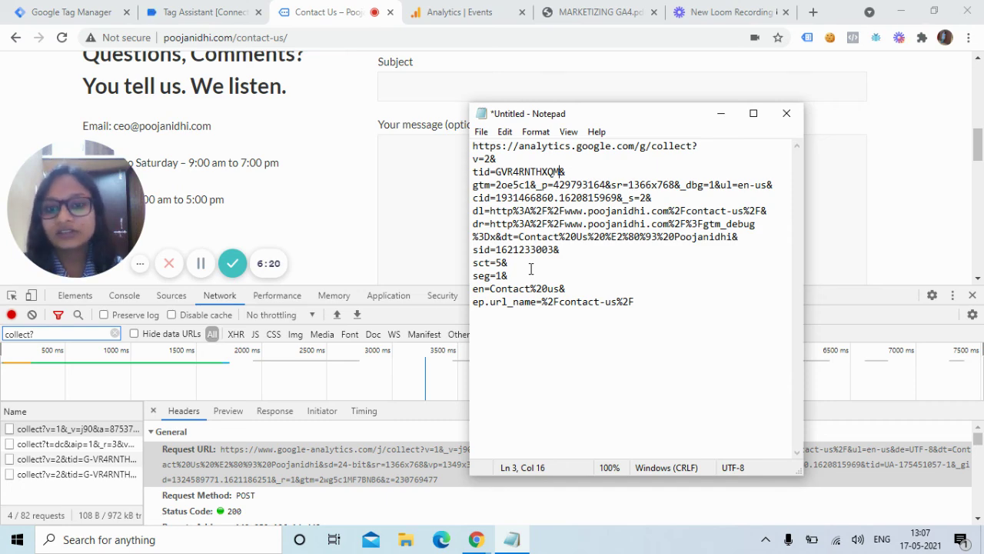
# - Switch to Google Analytics and examine the table of event names and counts in the Engagement Events report
pyautogui.click(459, 11)
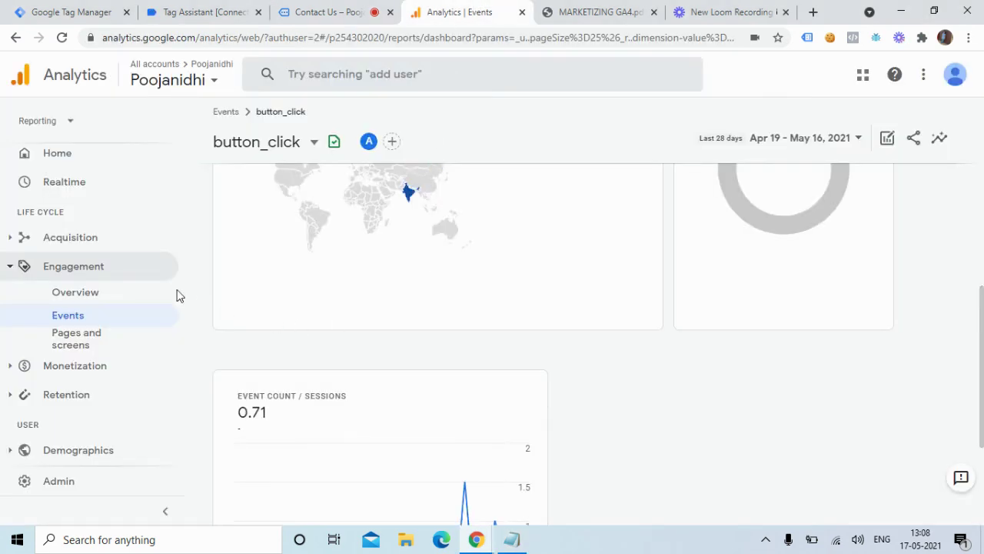
pyautogui.click(67, 317)
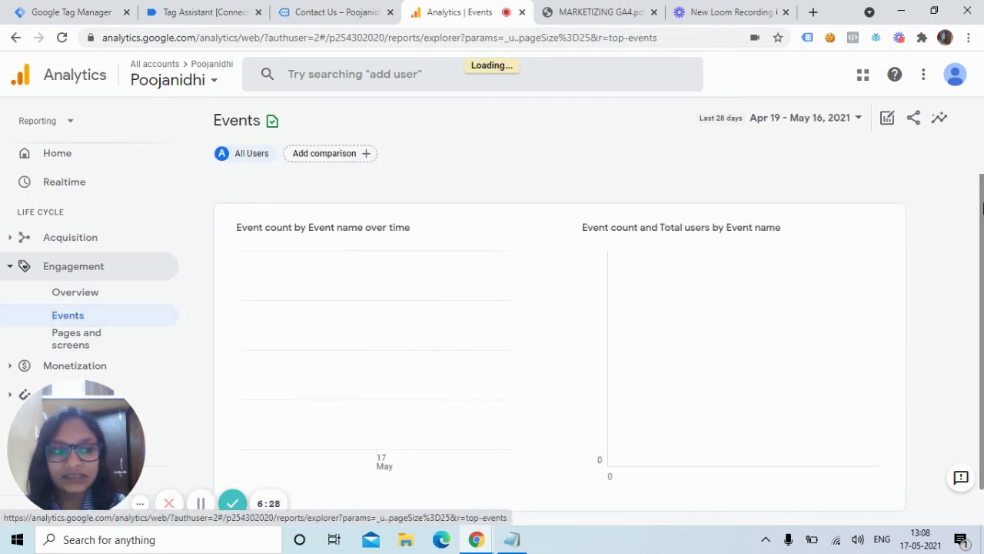
pyautogui.scroll(-1, 980, 206)
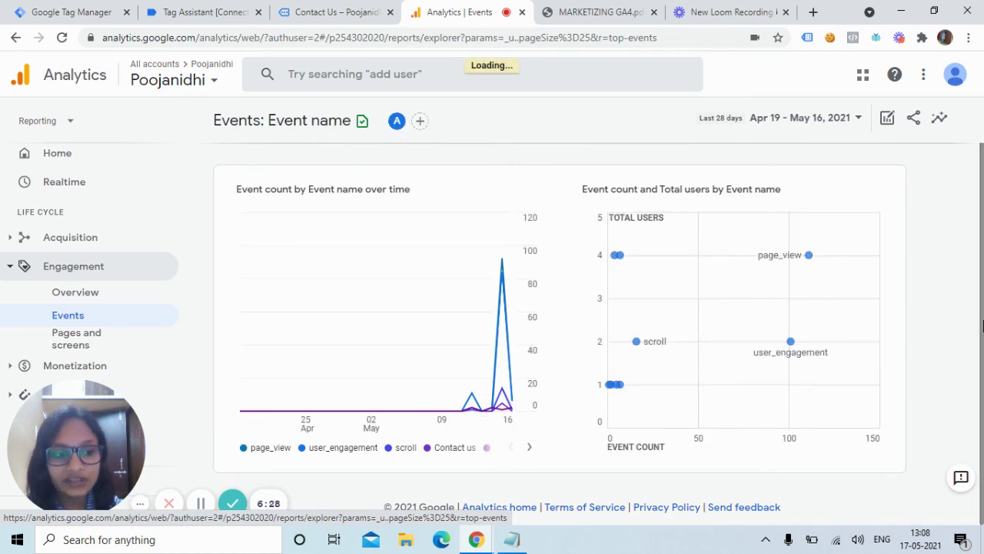
pyautogui.scroll(-5, 982, 326)
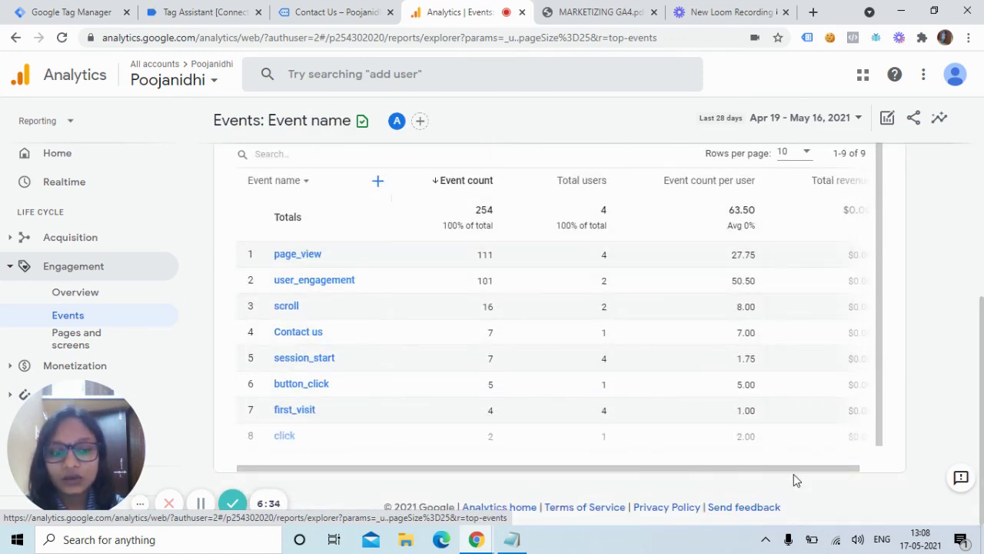
pyautogui.moveTo(808, 471); pyautogui.dragTo(753, 450)
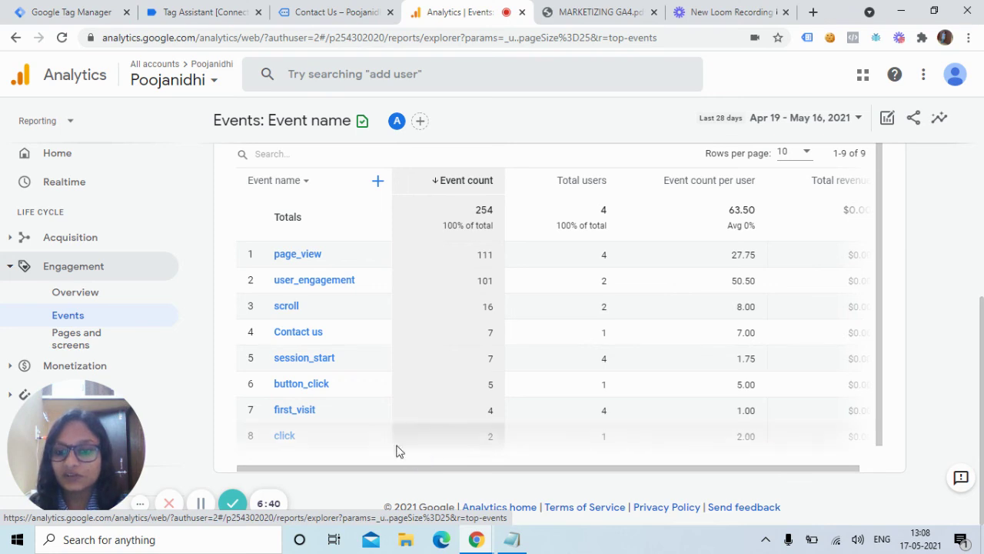
pyautogui.moveTo(73, 420); pyautogui.dragTo(661, 227)
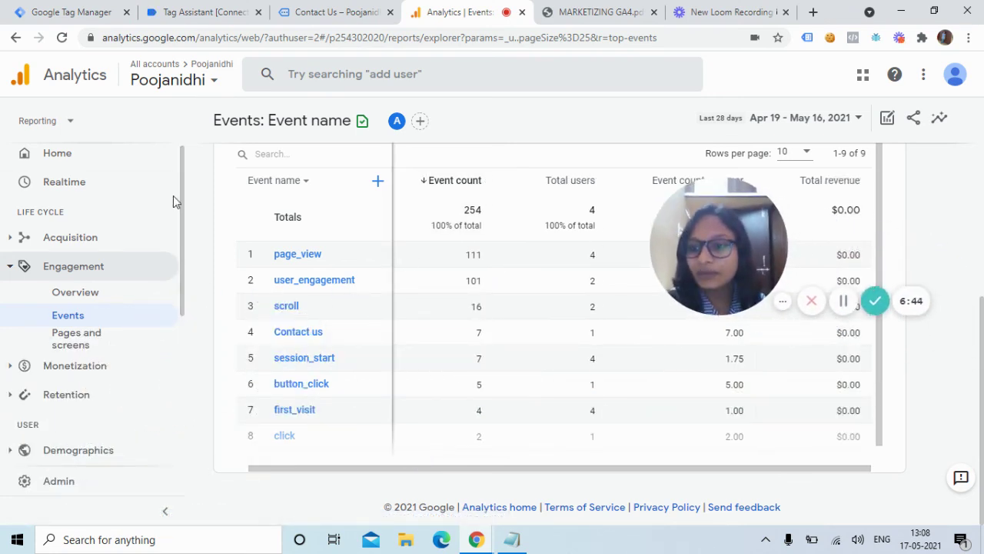